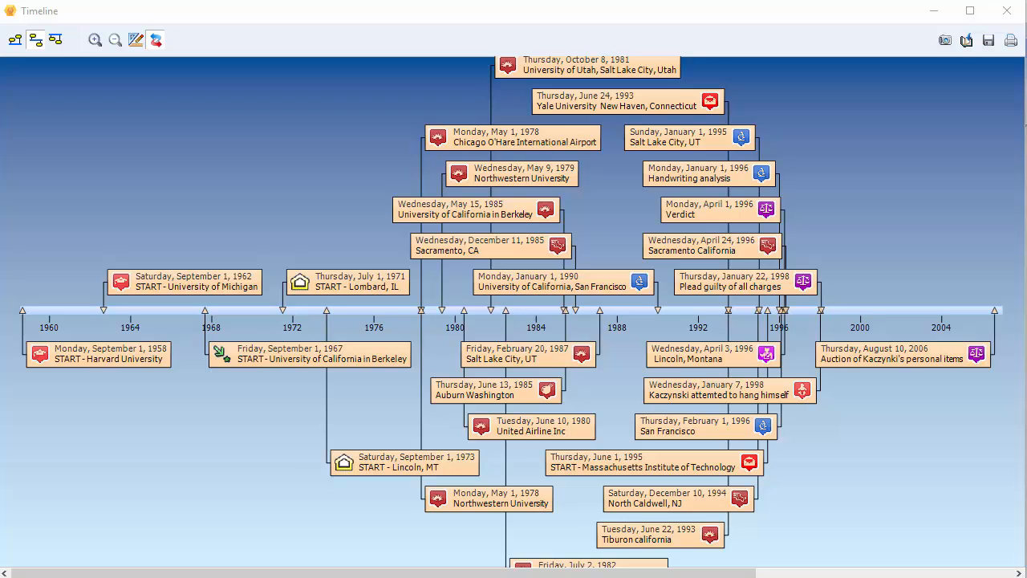
Compare the above-axis, top-axis and centre-axis timeline layouts, ending on centre-axis, and zoom in.
left_click(15, 39)
left_click(55, 40)
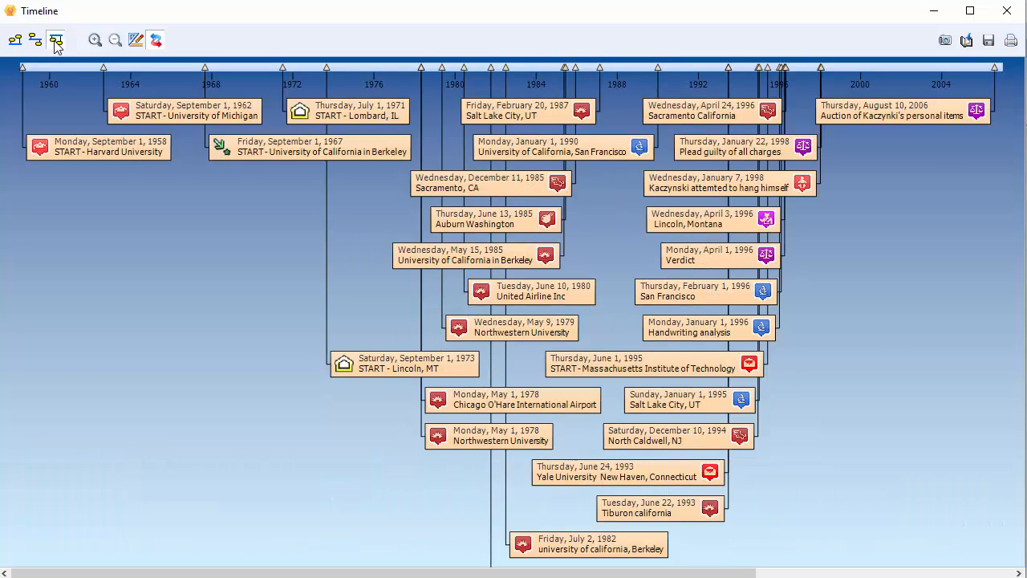
left_click(35, 42)
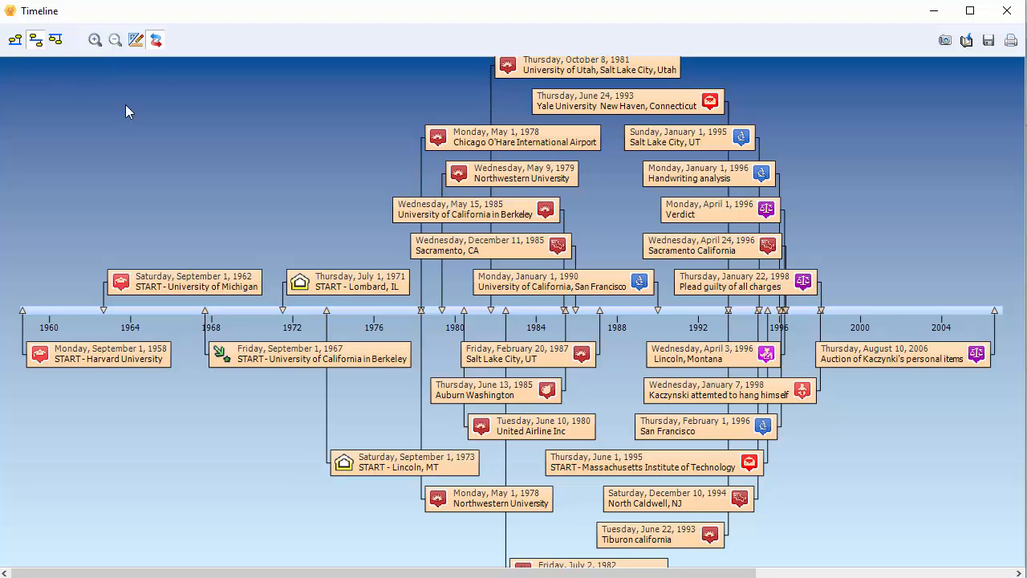
mouse_move(469, 142)
scroll(663, 353, "up", 3)
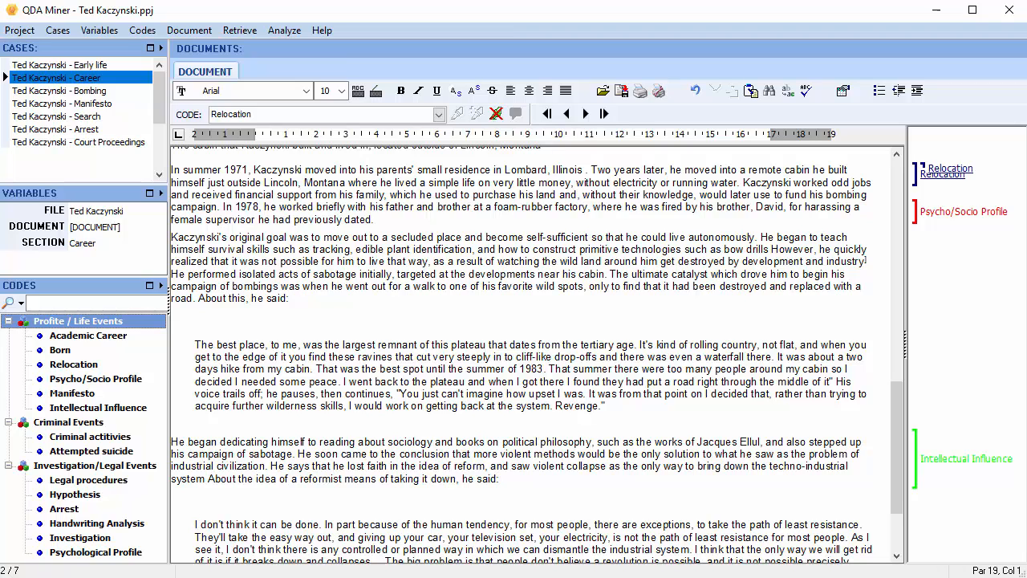
Select the indented plateau quote and create a new hyperlink on it.
left_click(941, 464)
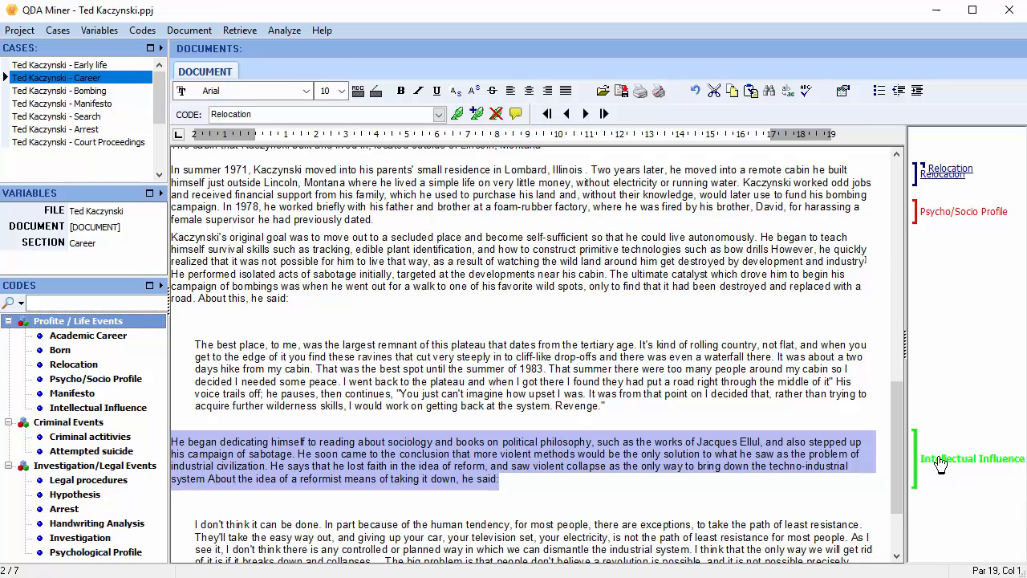
left_click_drag(606, 405, 253, 350)
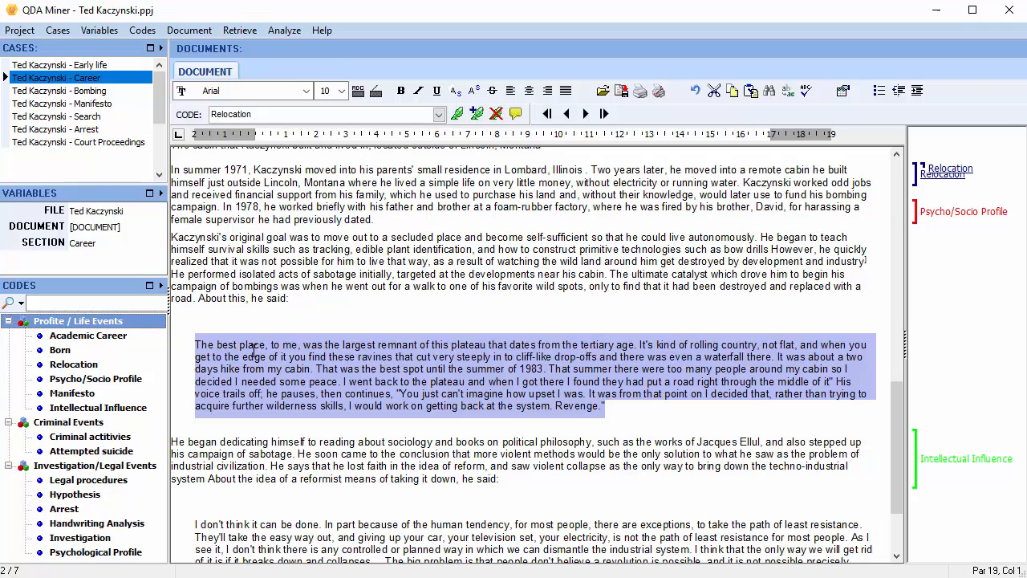
right_click(253, 351)
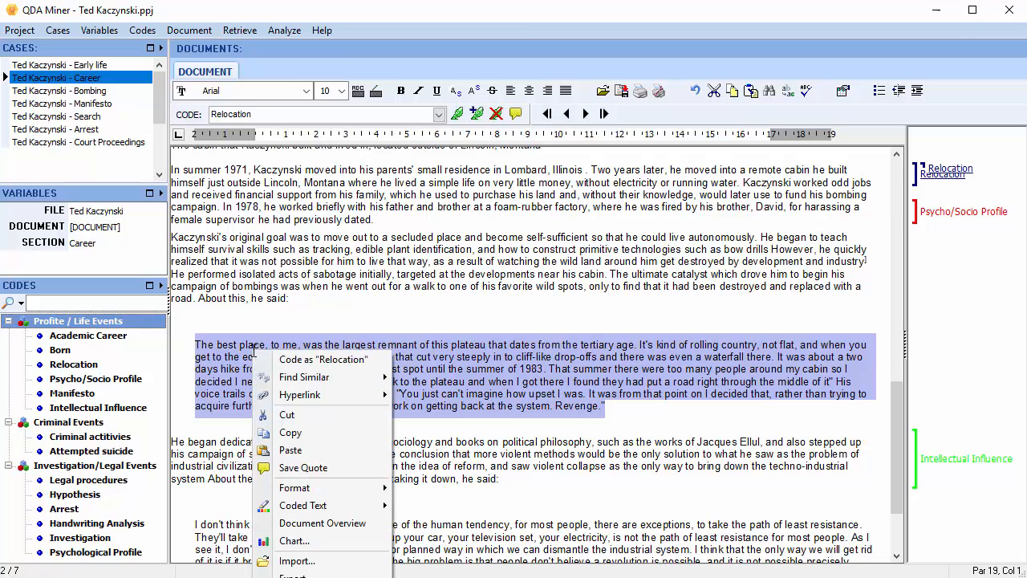
mouse_move(334, 396)
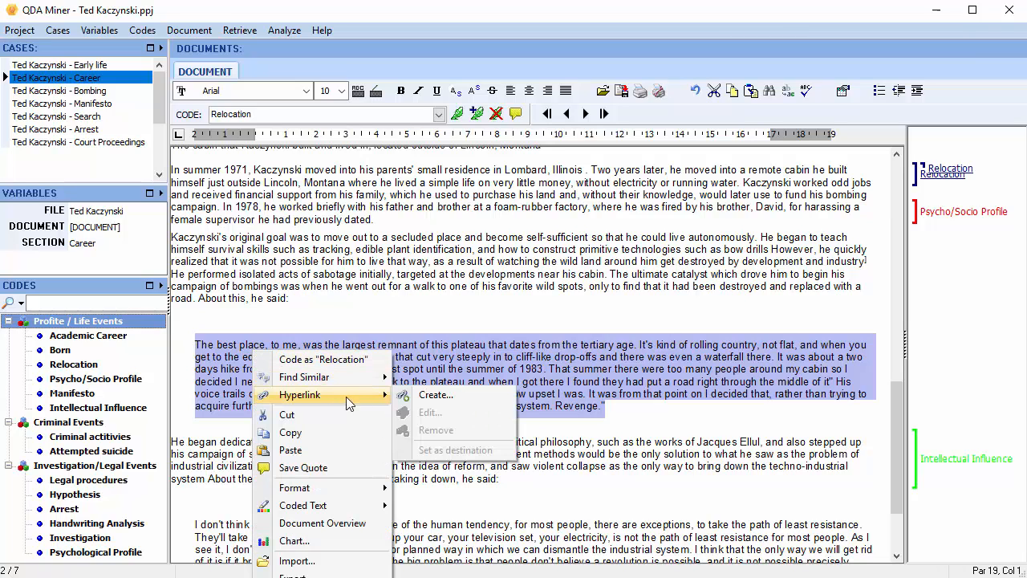
left_click(434, 395)
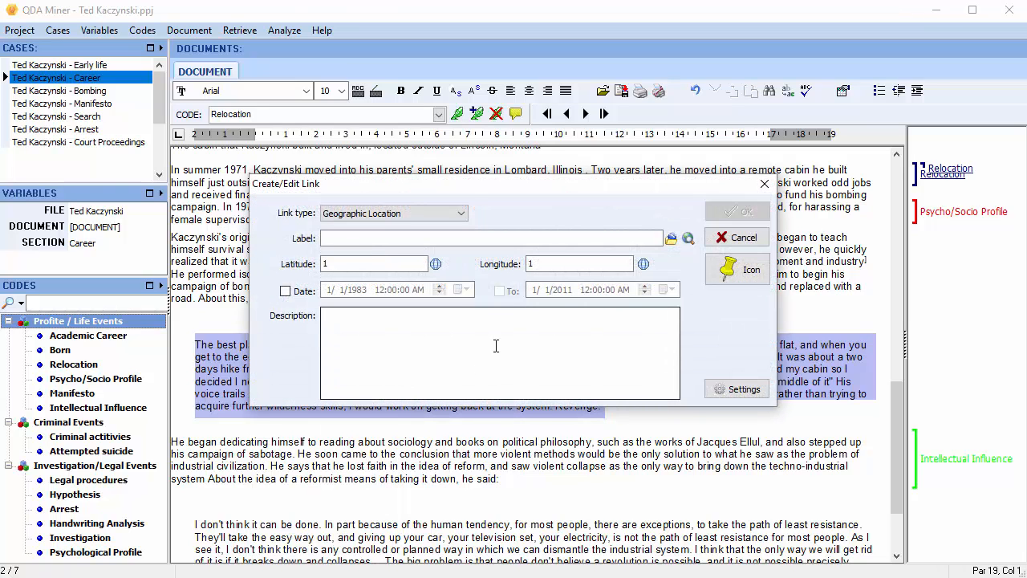
Make the link a Time Stamp/Range labelled 'Buckley Crist bombing' dated 5/25/1978.
left_click(463, 214)
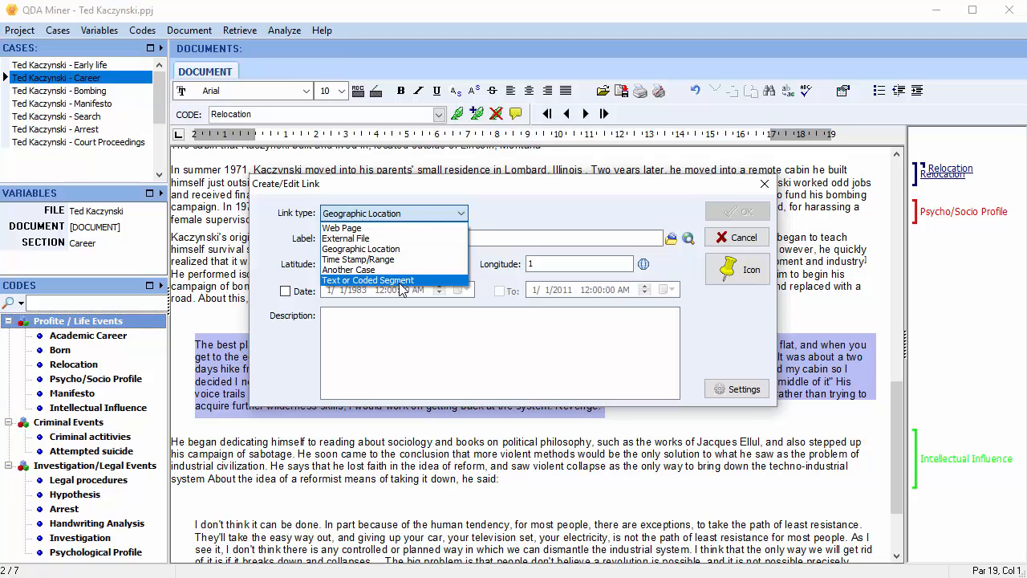
left_click(388, 262)
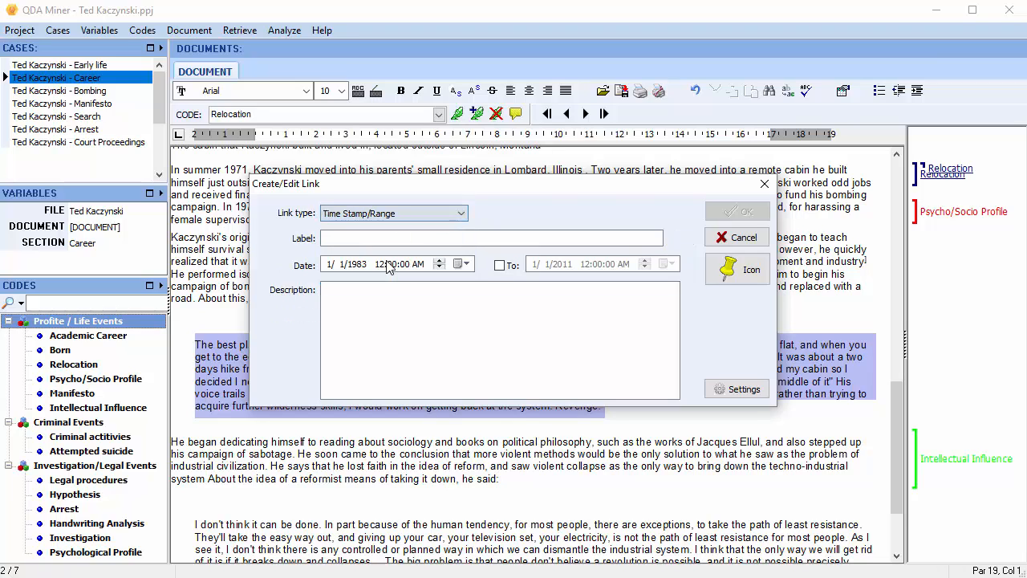
left_click(358, 238)
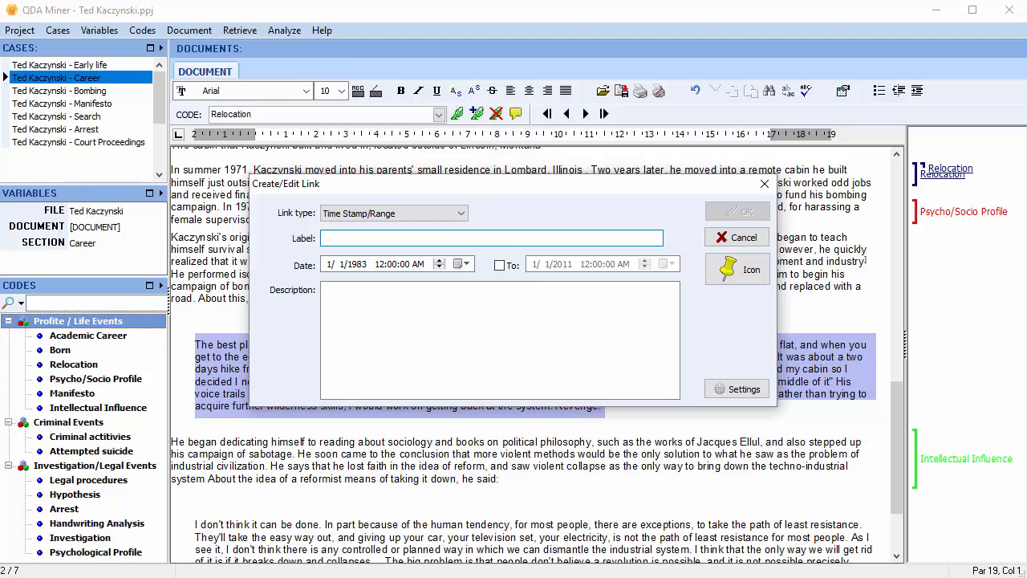
type("Buck")
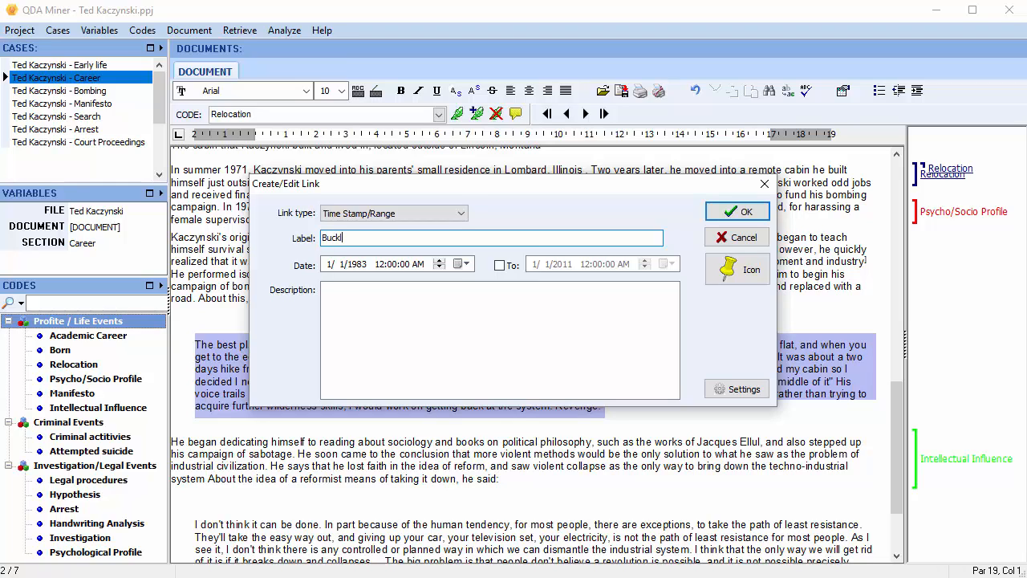
type("ley Crist bombing")
left_click(327, 265)
type("5/25")
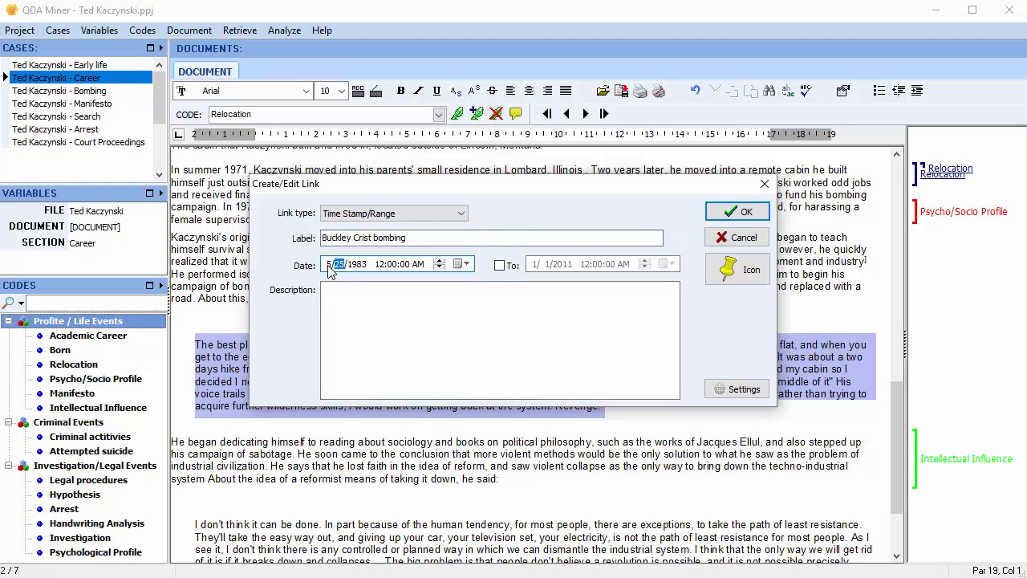
type("/1978")
Keep a single time stamp without end date and paste the initial bombing description.
left_click(500, 266)
left_click(499, 266)
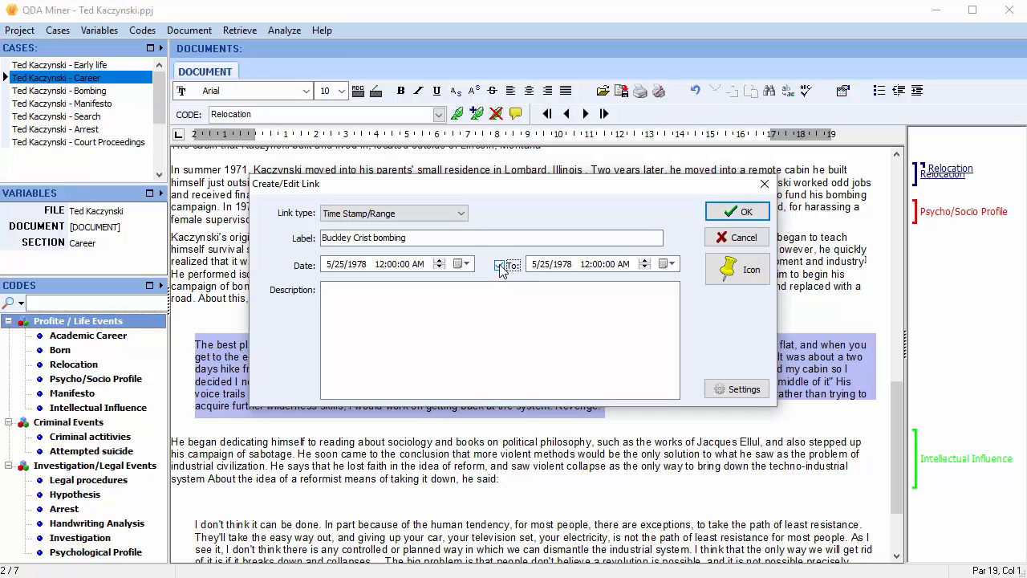
left_click(500, 267)
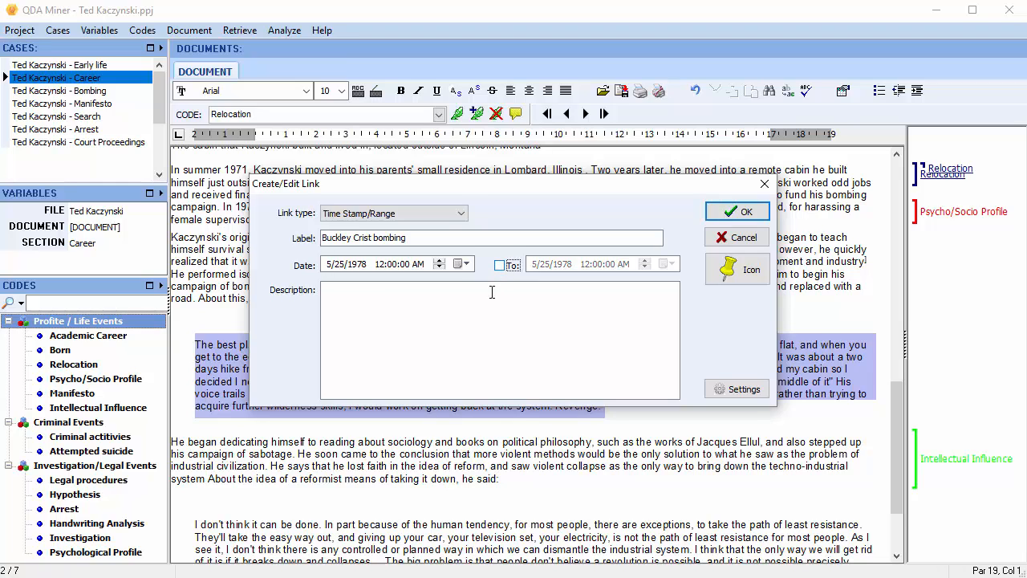
left_click(332, 296)
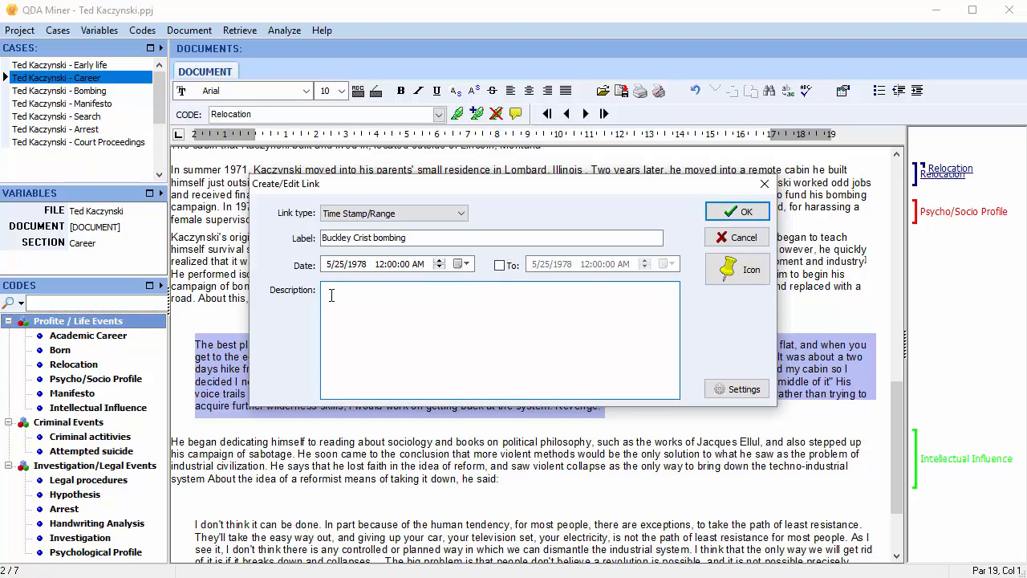
right_click(331, 295)
left_click(365, 335)
Give the link the bomb icon from the Custom Icons collection.
left_click(747, 276)
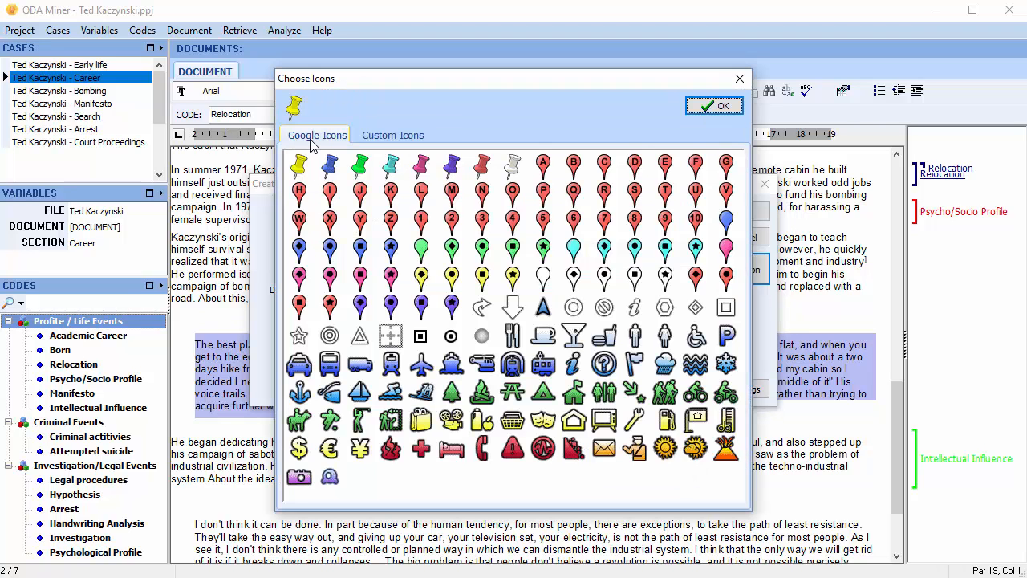
left_click(421, 138)
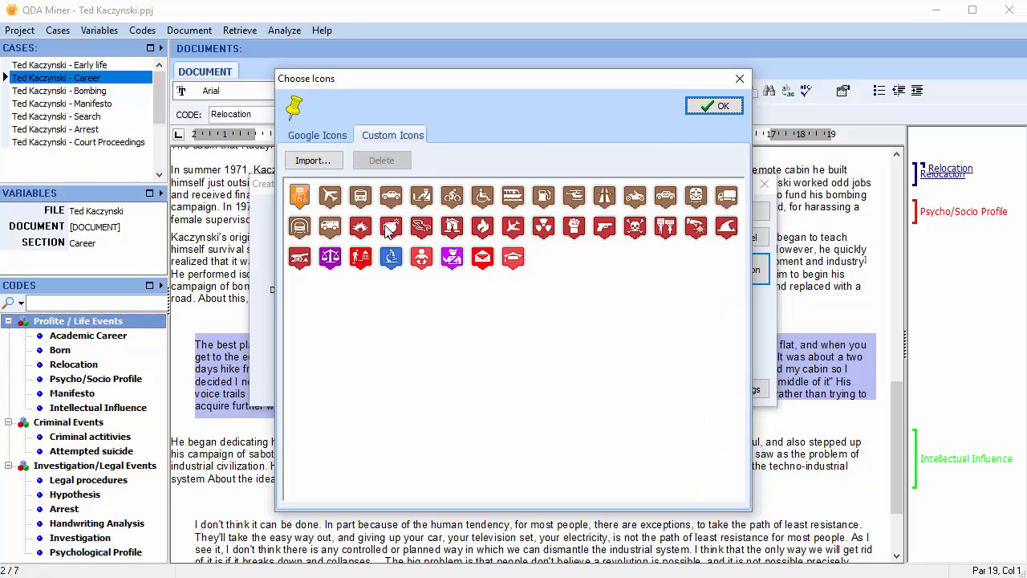
left_click(390, 229)
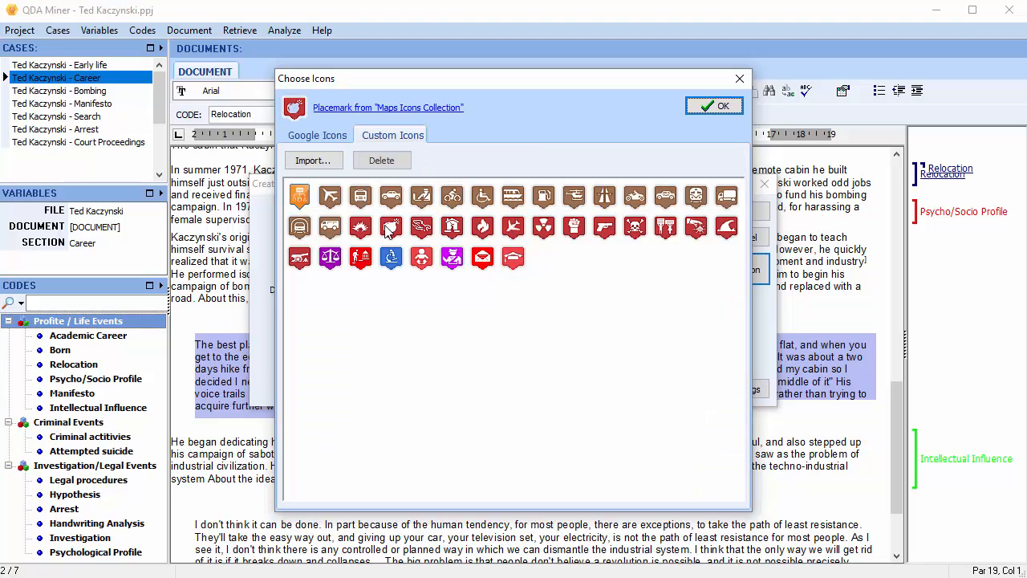
left_click(701, 107)
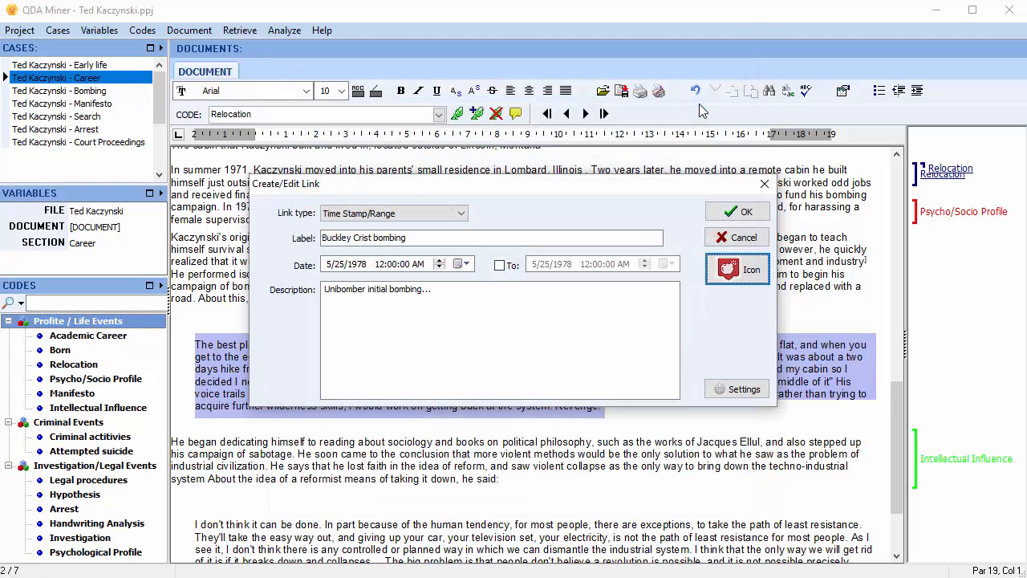
Switch the link type to Geographic Location and close the link editor.
left_click(463, 213)
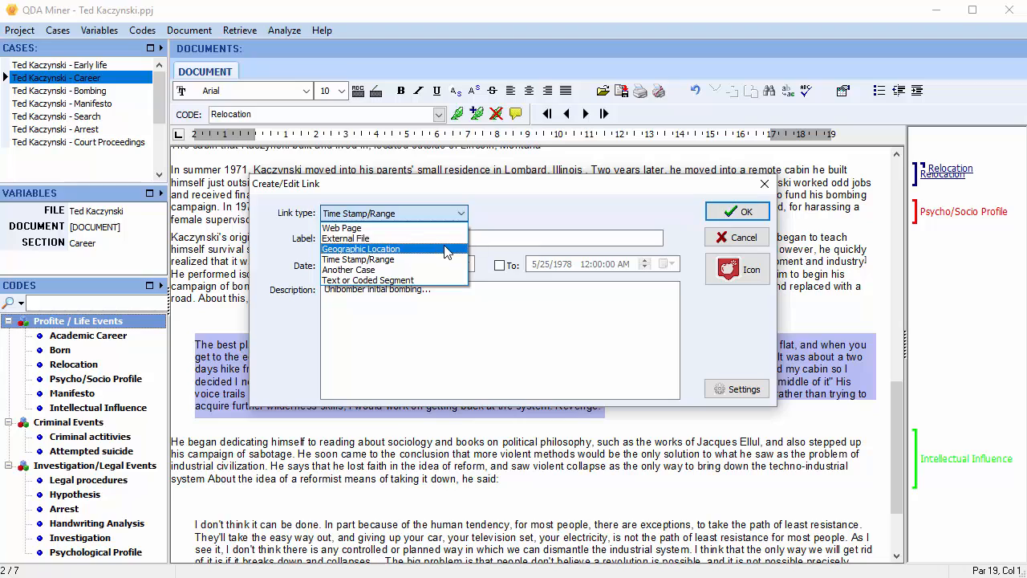
left_click(444, 248)
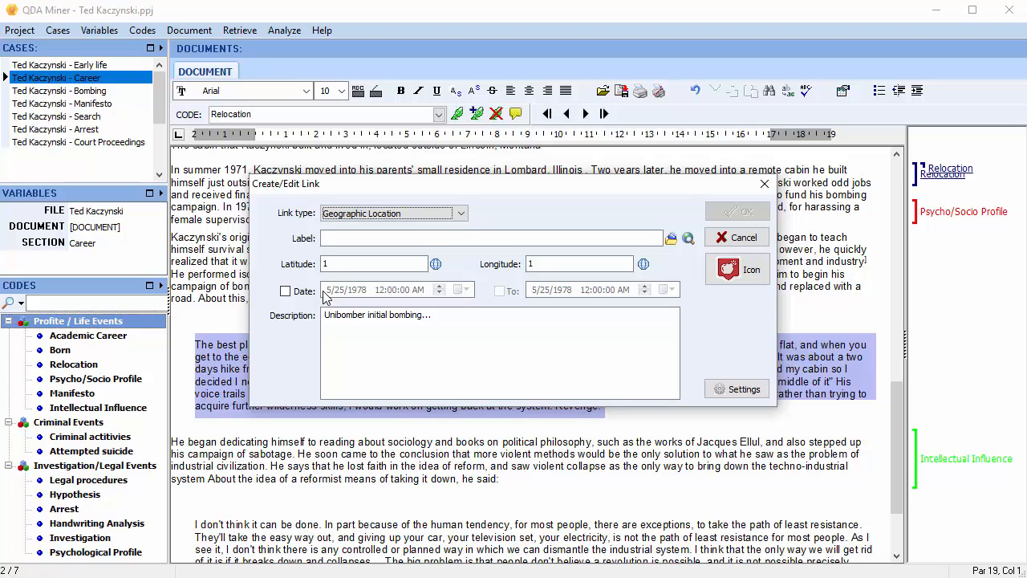
key("Escape")
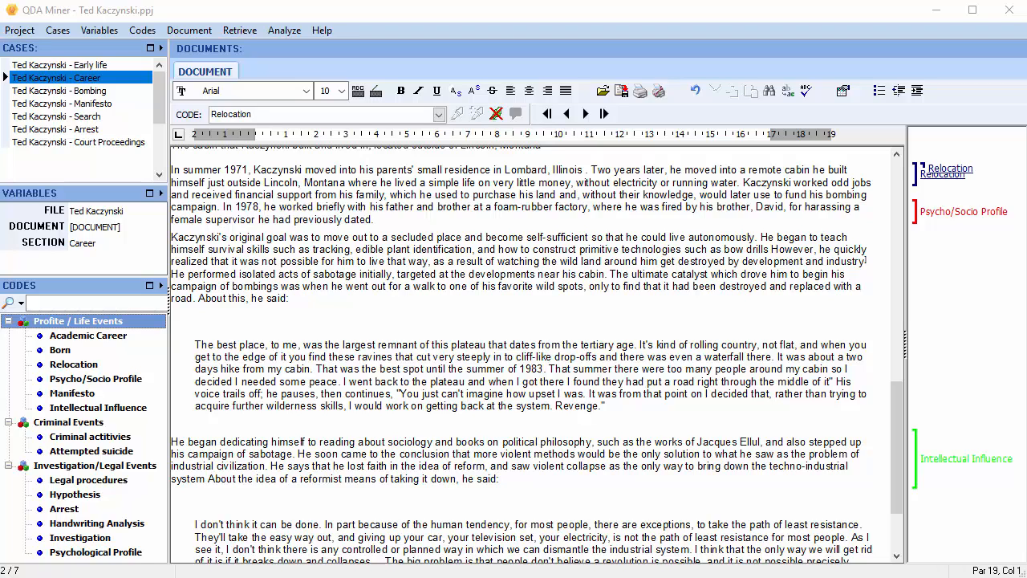
Search the [DOCUMENT] scope for Geographic location and Date & Time hyperlinks.
left_click(237, 32)
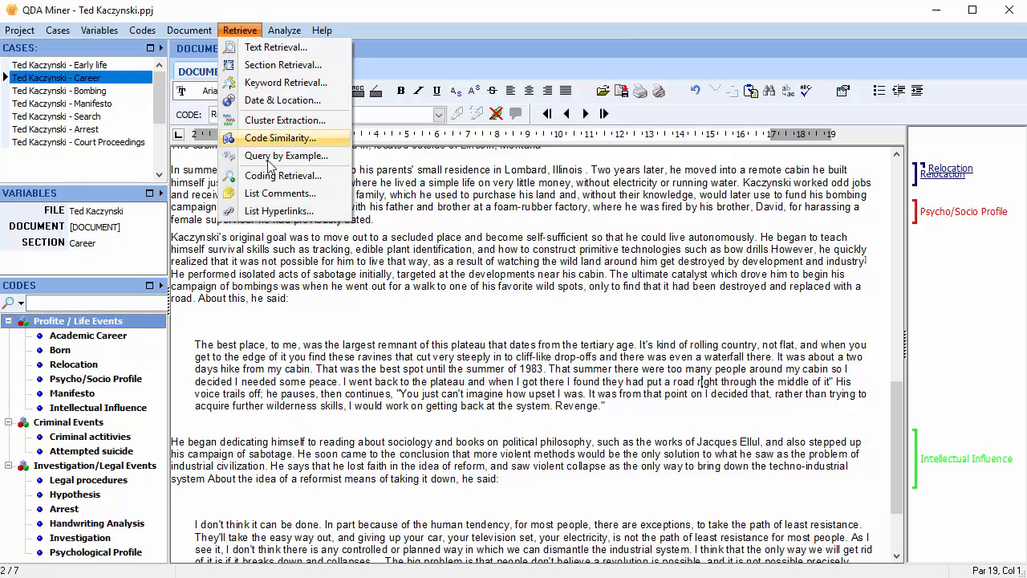
left_click(278, 210)
left_click(903, 173)
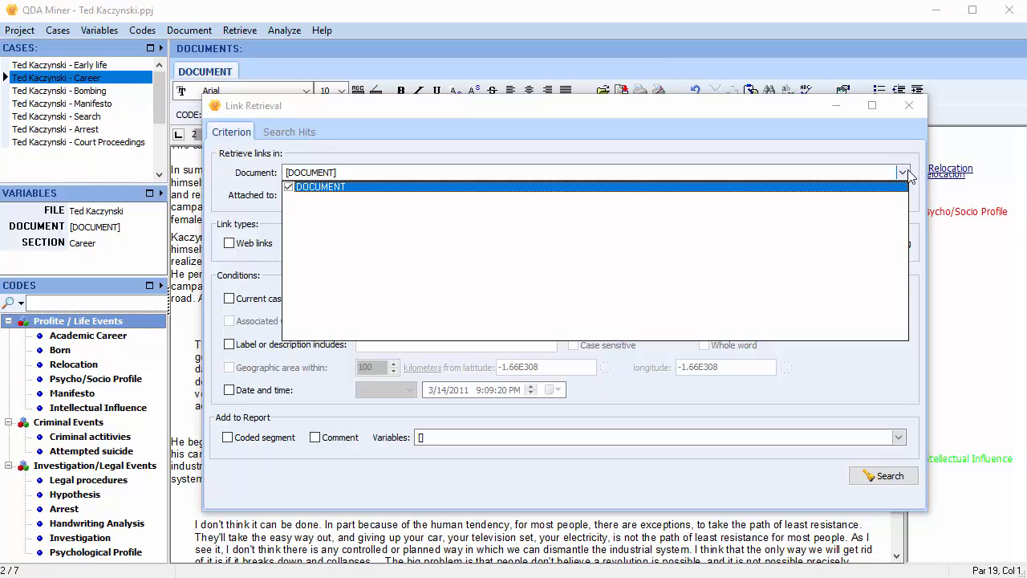
left_click(904, 173)
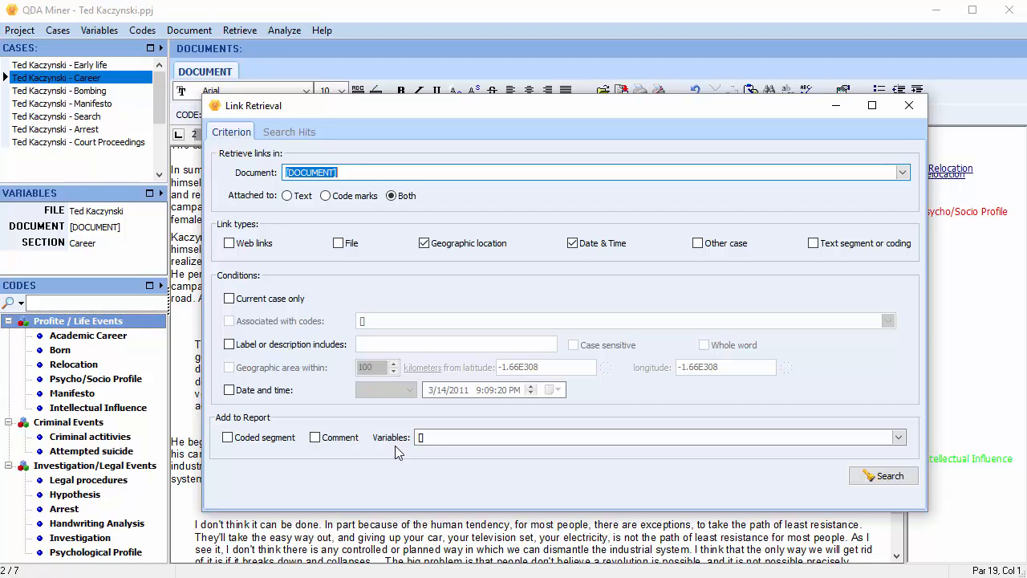
left_click(860, 484)
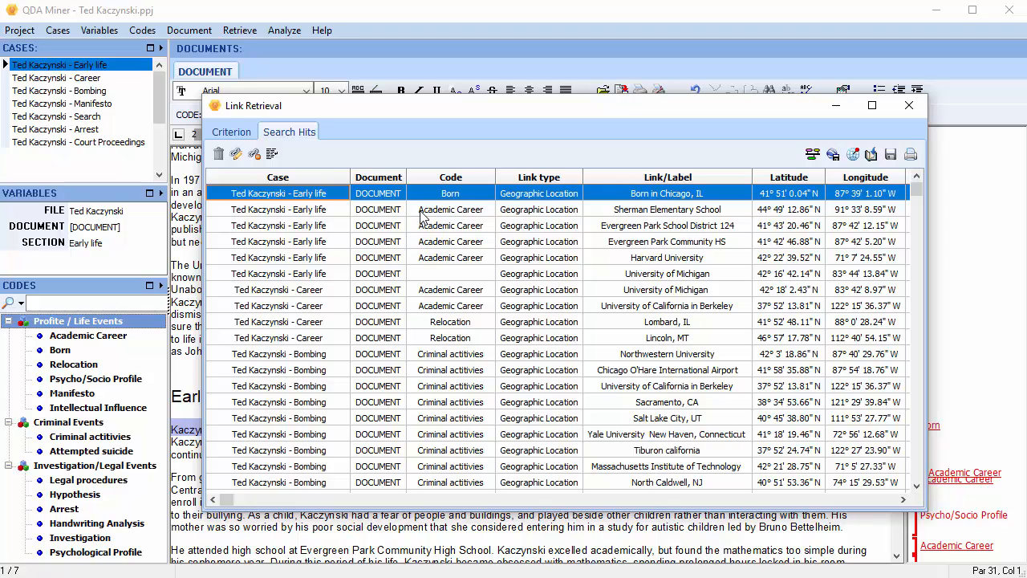
Scroll the Search Hits grid right to reveal the Date and End Date columns.
left_click_drag(225, 501, 879, 510)
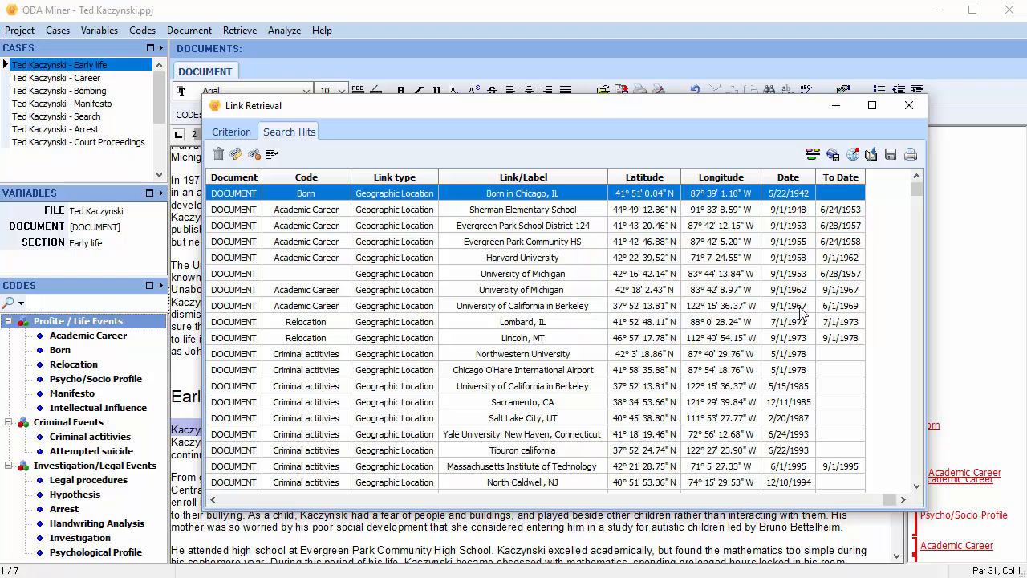
Create a timeline from the hits using the Weekday & date format with icons shown.
left_click(813, 154)
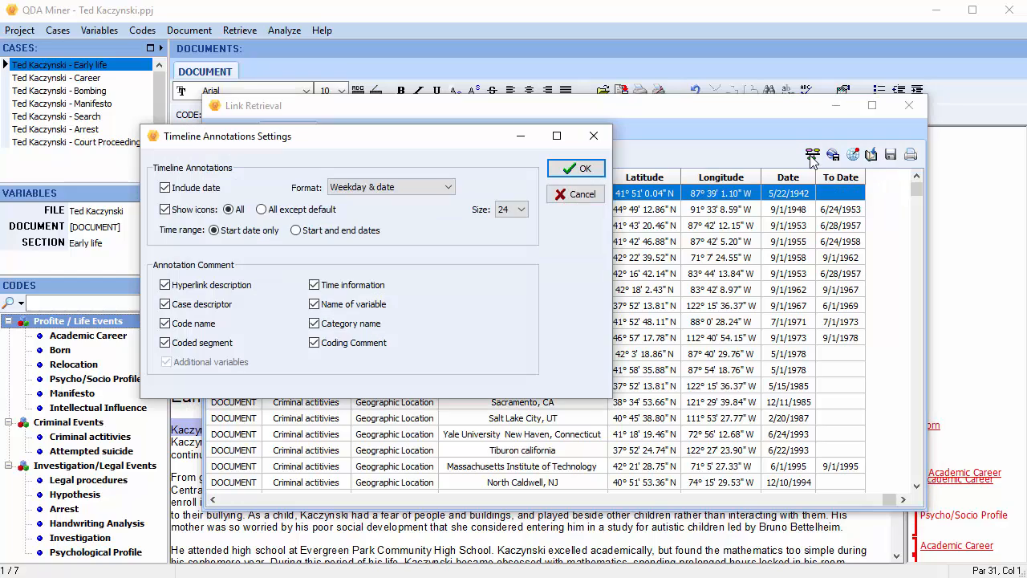
left_click(451, 191)
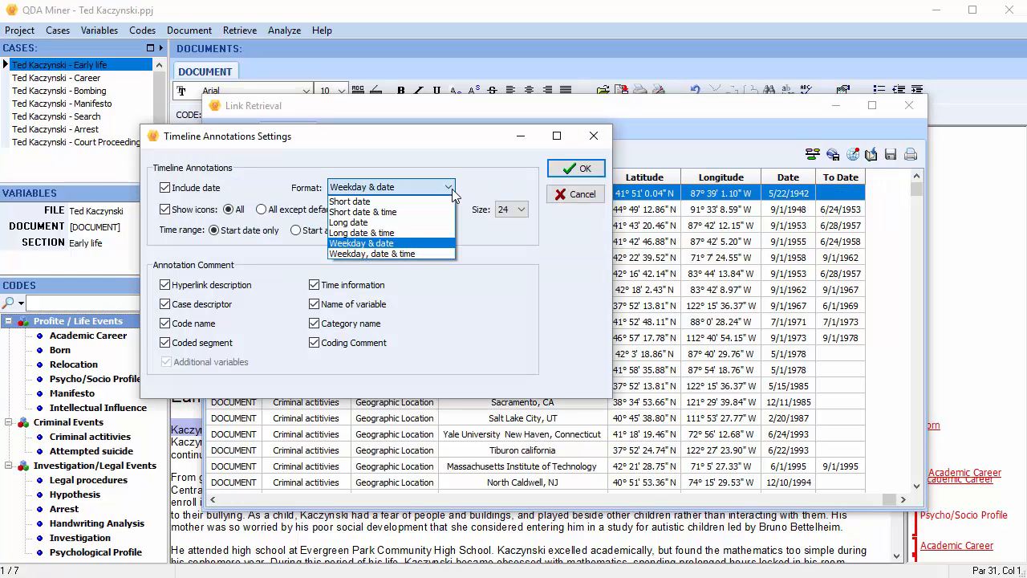
left_click(453, 191)
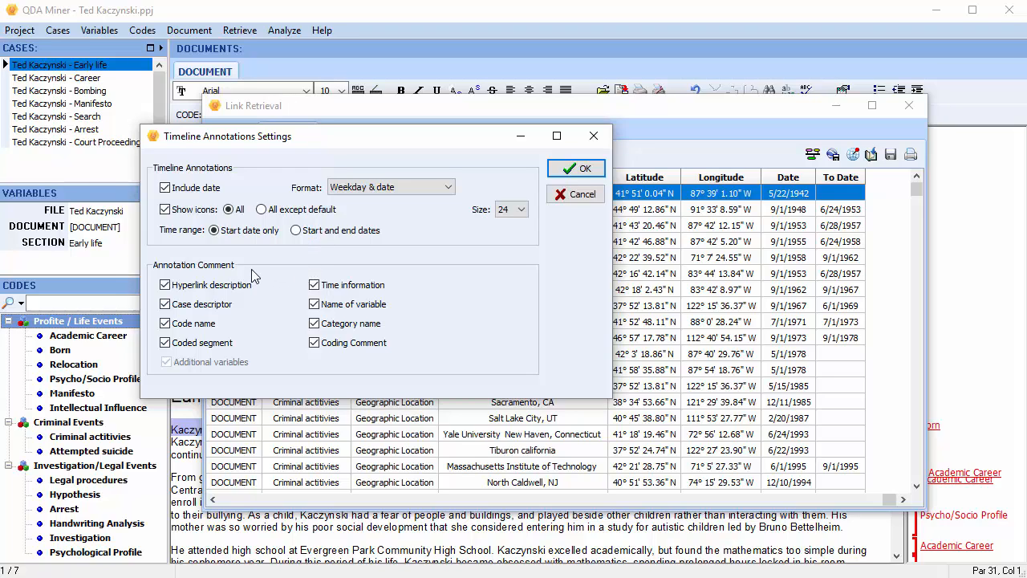
left_click(576, 172)
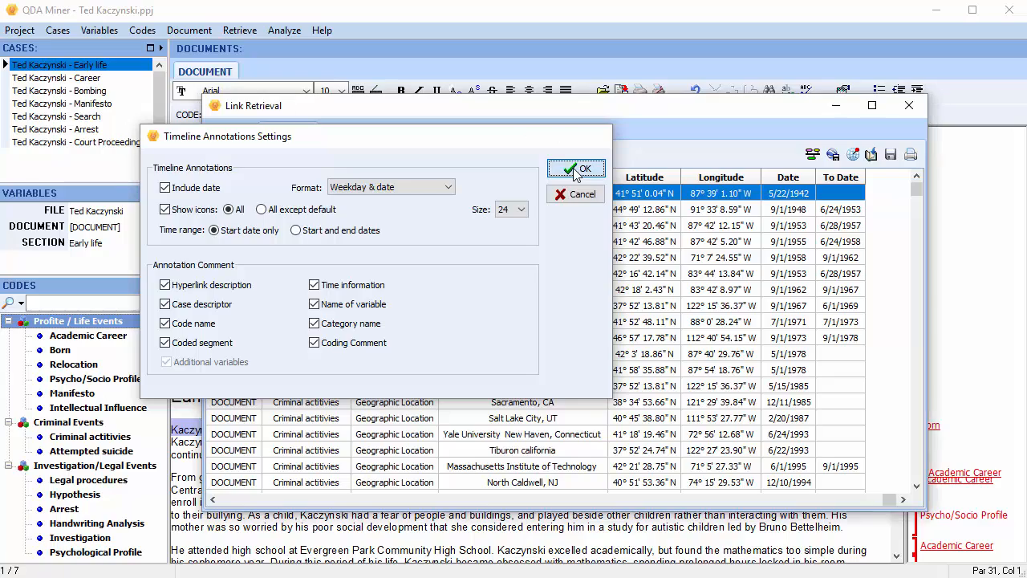